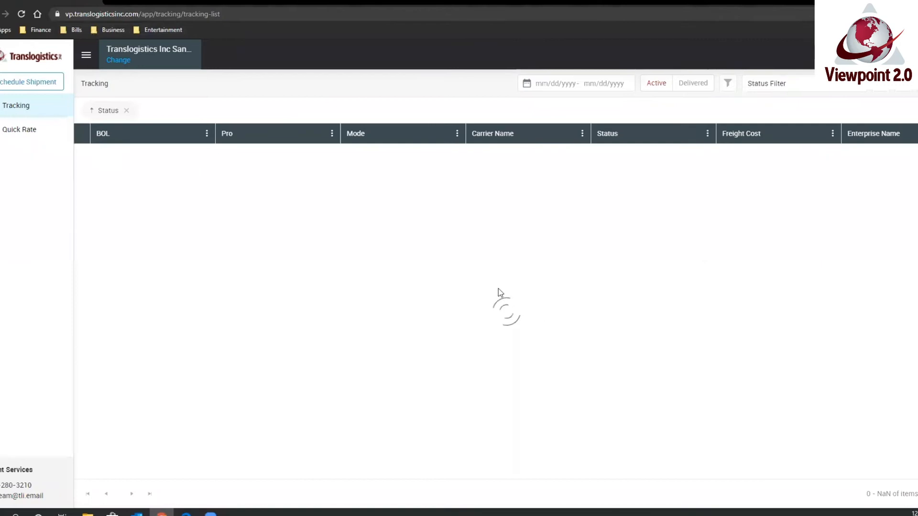
Start a new shipment booking and switch the enterprise to David World.
left_click(36, 84)
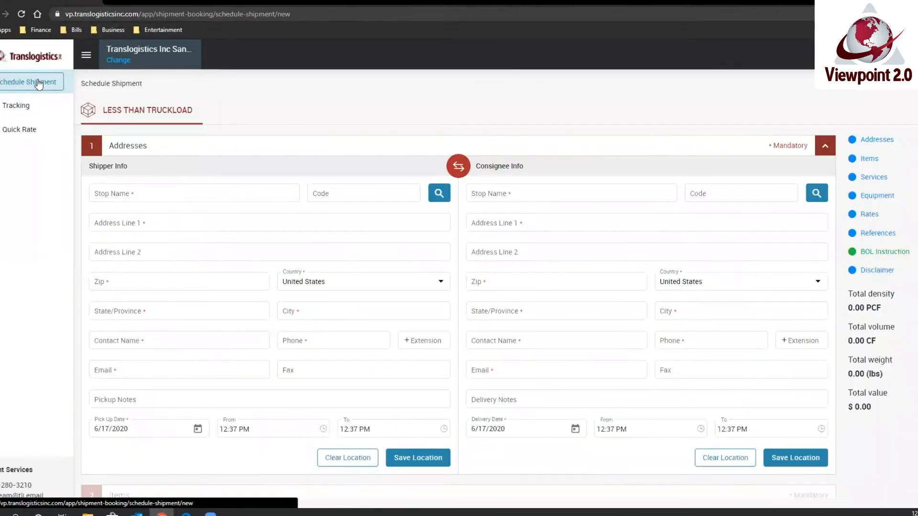
left_click(118, 61)
left_click(1, 109)
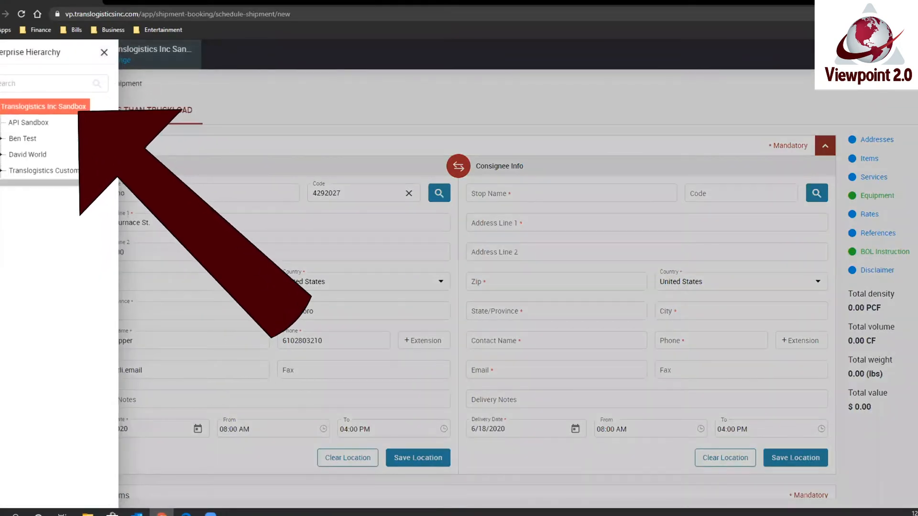
left_click(34, 155)
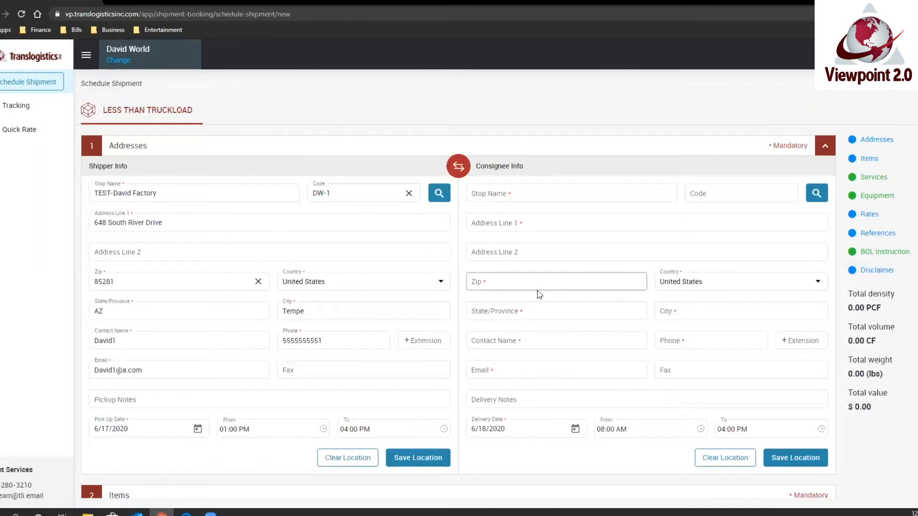
Fill in the consignee details with the TEST-David Factory location from the address book.
left_click(548, 313)
type("PA")
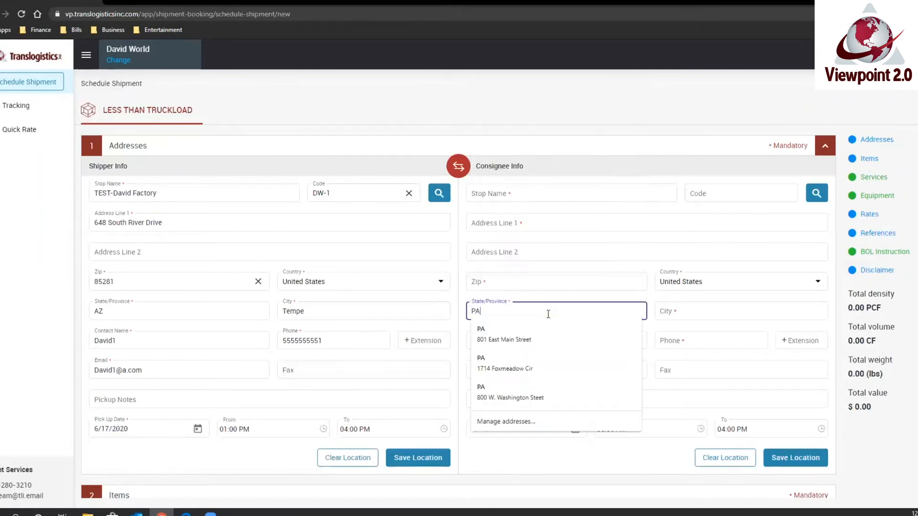
left_click(817, 193)
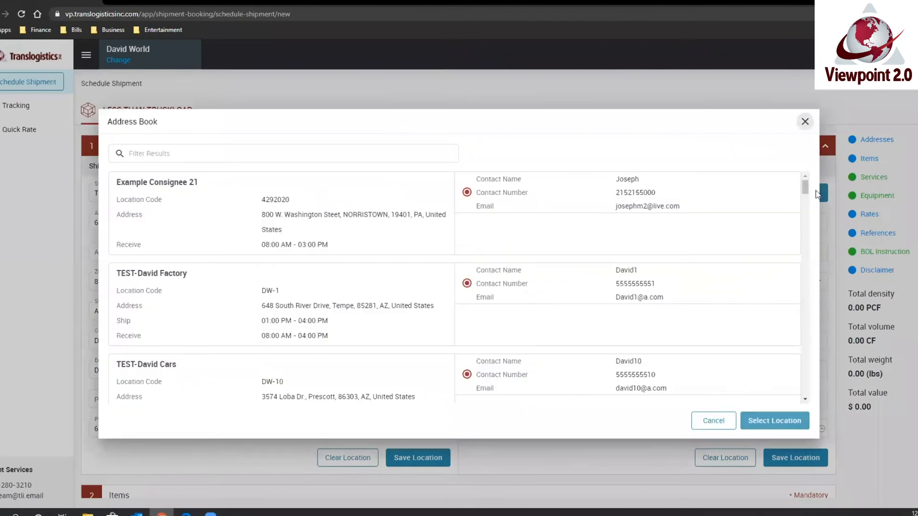
left_click(374, 335)
left_click(779, 428)
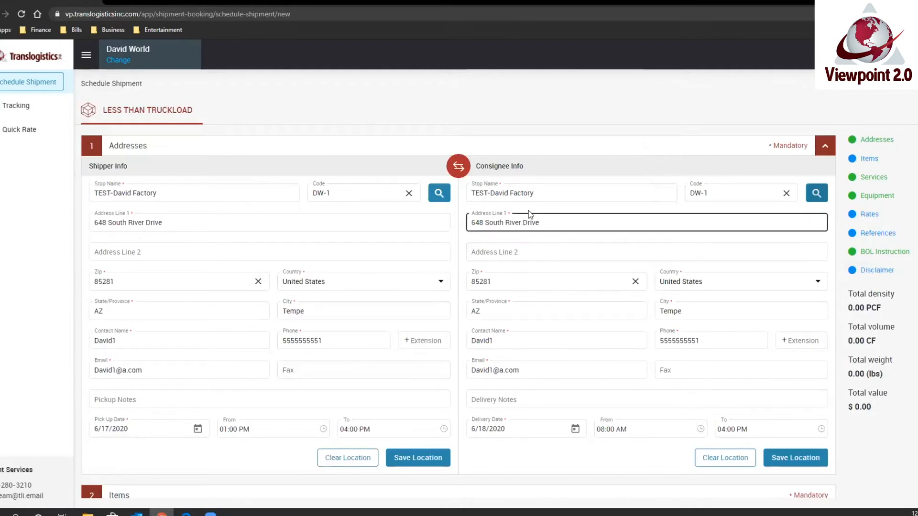
left_click(542, 196)
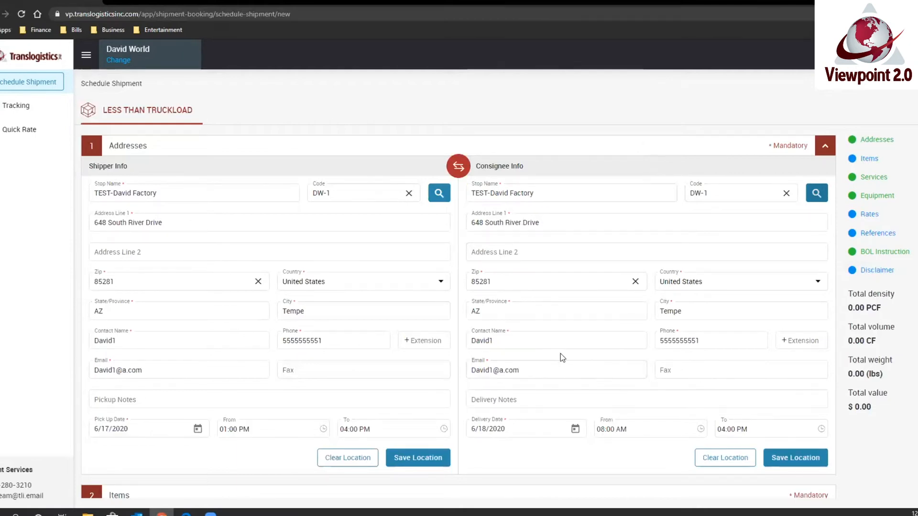
Set the weight of Item 1 to 500 lbs and its quantity to 1 pallet.
scroll(601, 449, "down", 3)
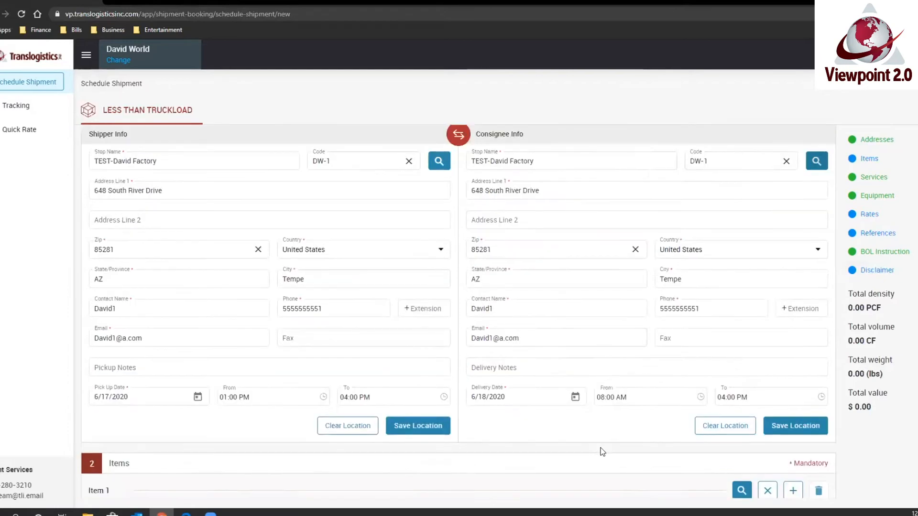
scroll(601, 442, "down", 2)
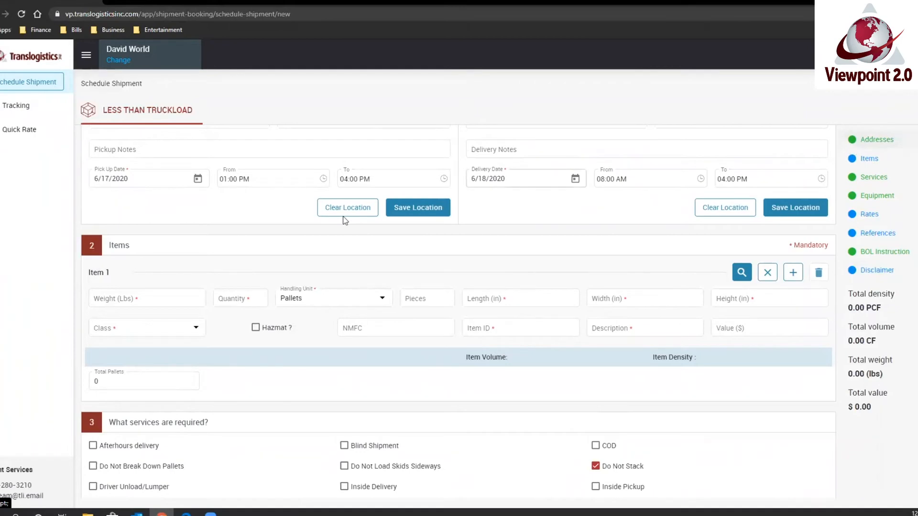
left_click(175, 299)
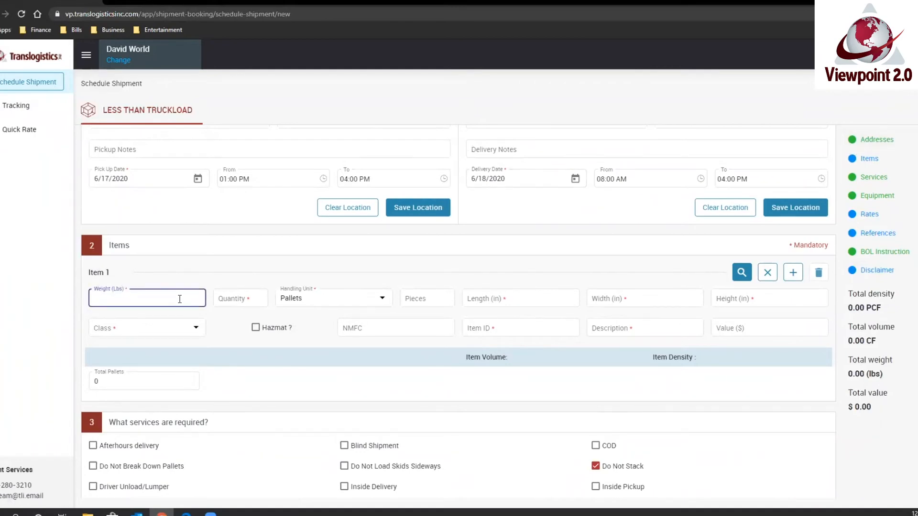
type("500")
key("Tab")
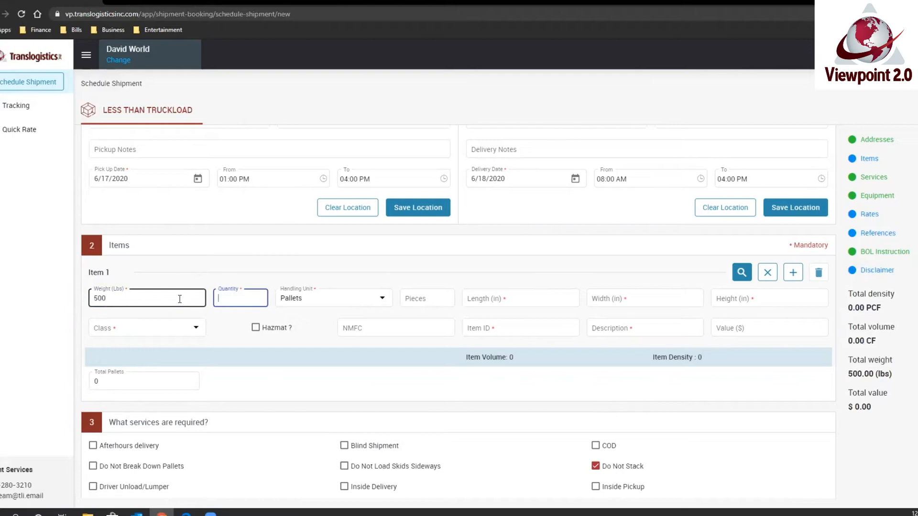
key("Tab")
key("Tab")
key("Tab")
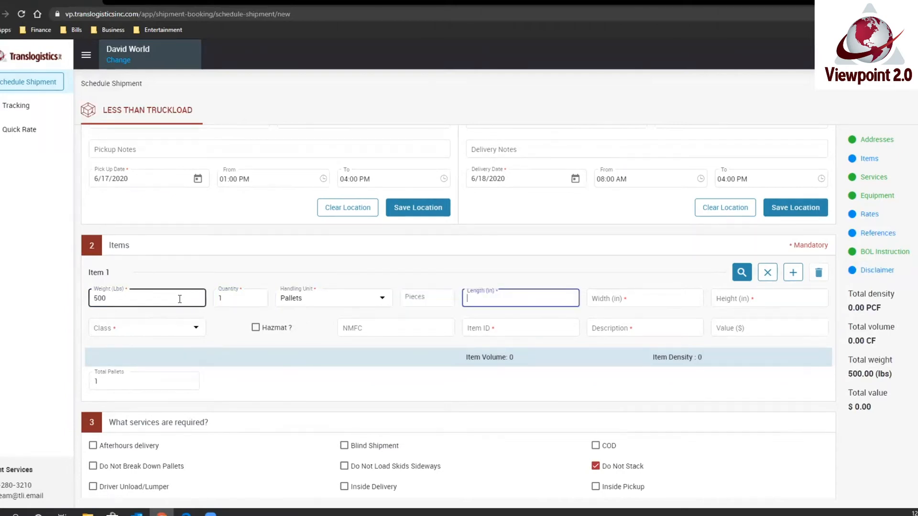
Set the length and width of Item 1 to 48 in and its height to 40 in.
key("Tab")
type("48")
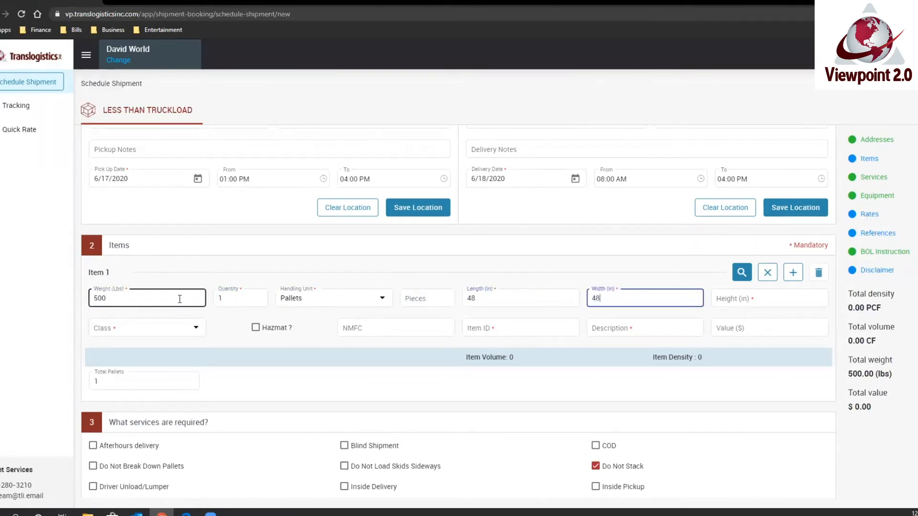
key("Tab")
type("40")
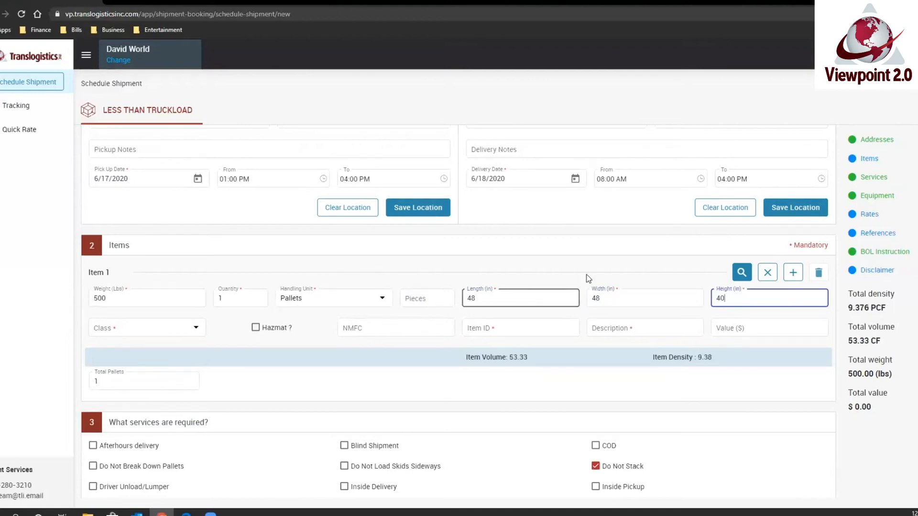
left_click(594, 276)
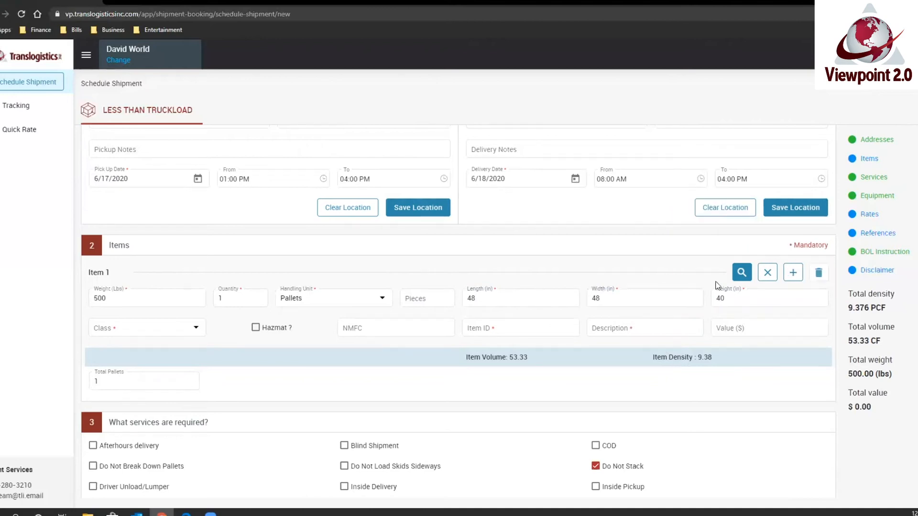
Look up the density-matched items and assign Plumbers Goods 8-10 PCF to Item 1.
left_click(741, 273)
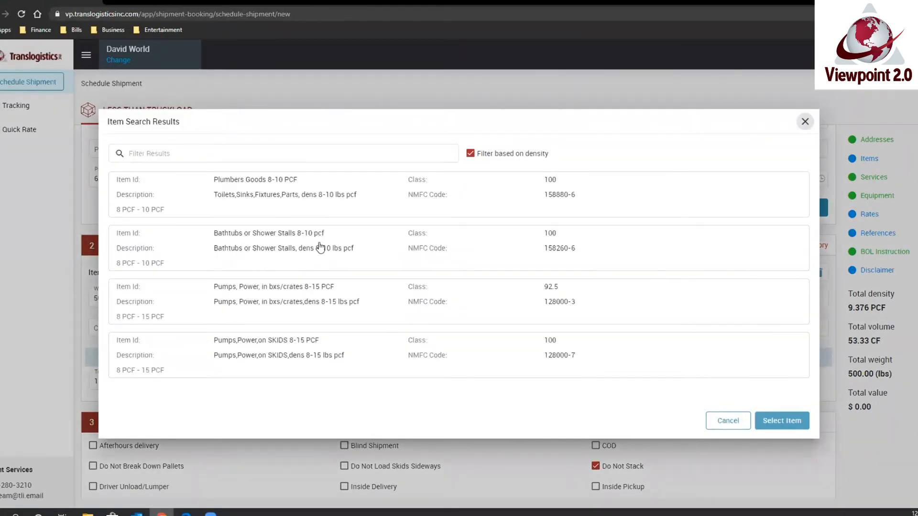
left_click(318, 203)
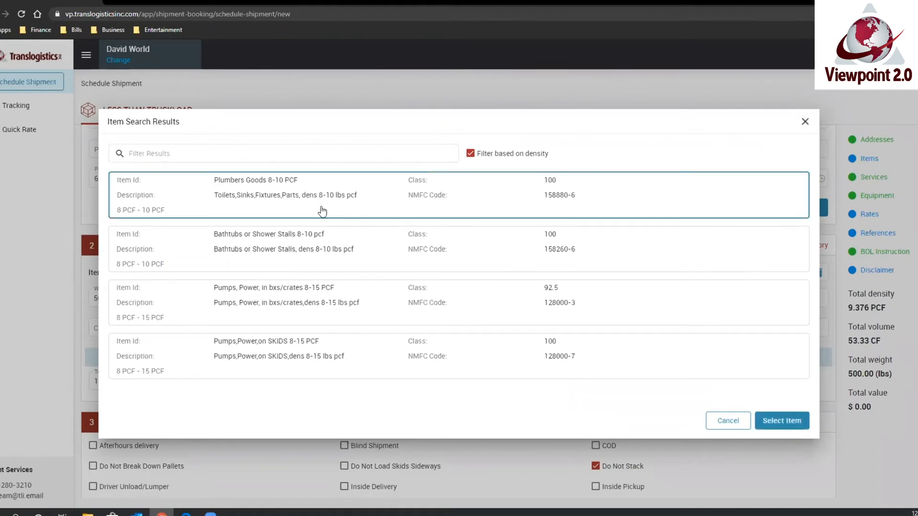
left_click(782, 422)
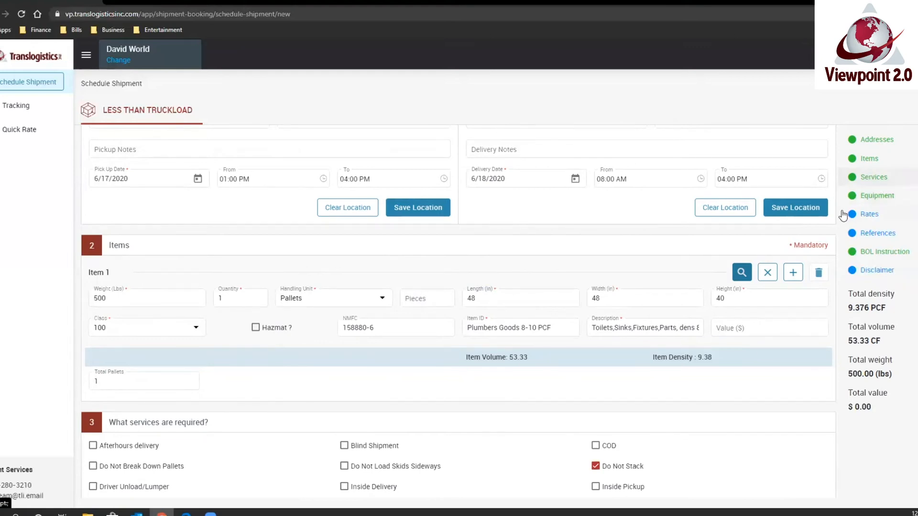
Go past the required services and equipment sections and fetch the carrier rates for the shipment.
scroll(506, 317, "down", 5)
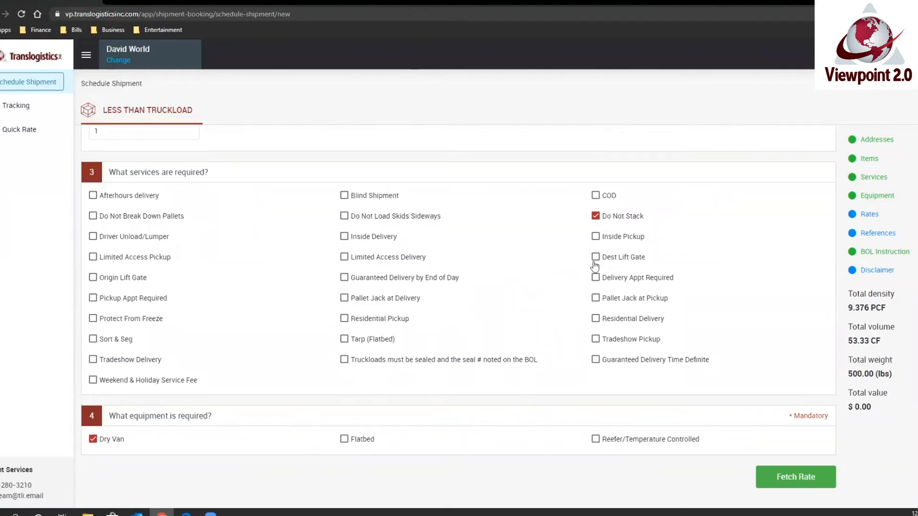
scroll(418, 331, "down", 3)
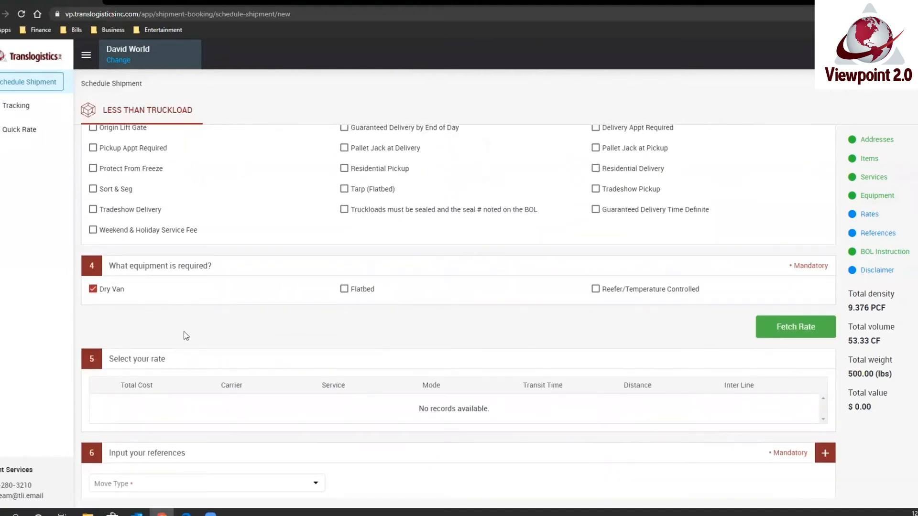
scroll(193, 335, "down", 1)
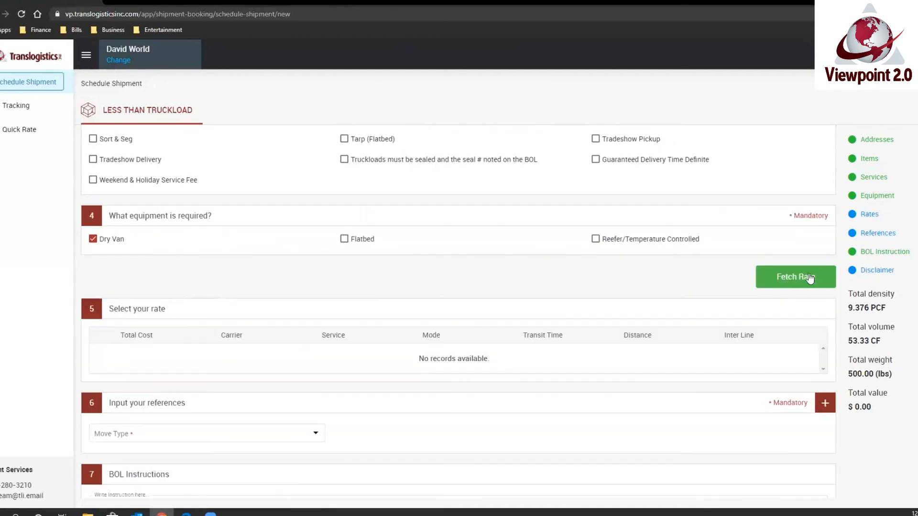
left_click(763, 278)
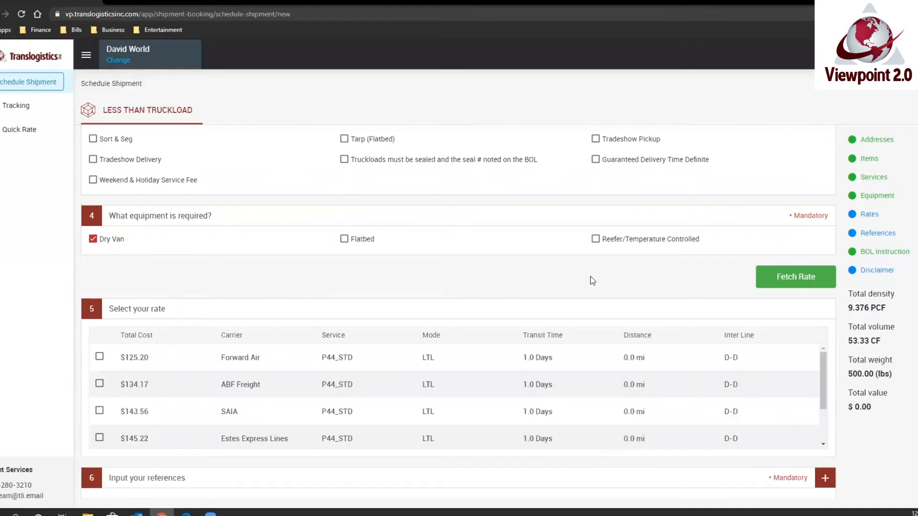
Review the returned carrier rates and choose the $125.20 Forward Air rate.
scroll(349, 361, "down", 3)
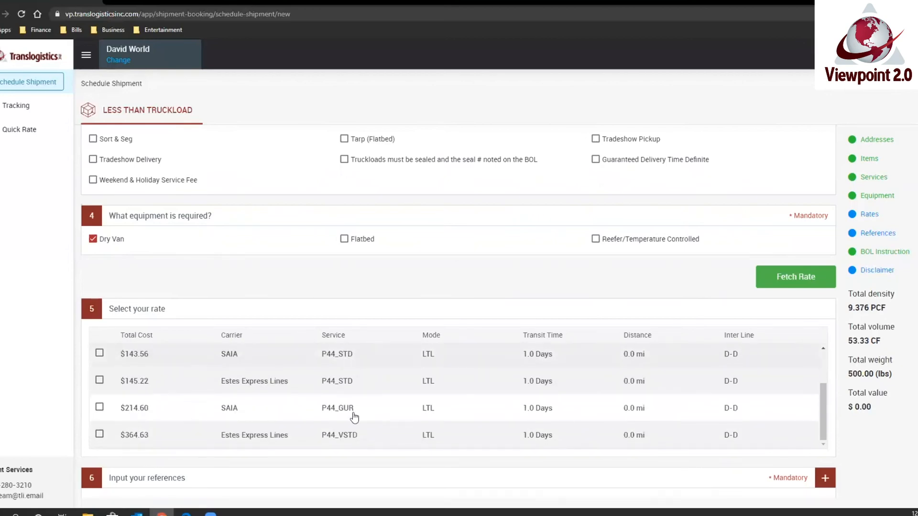
scroll(354, 419, "up", 2)
scroll(325, 391, "down", 2)
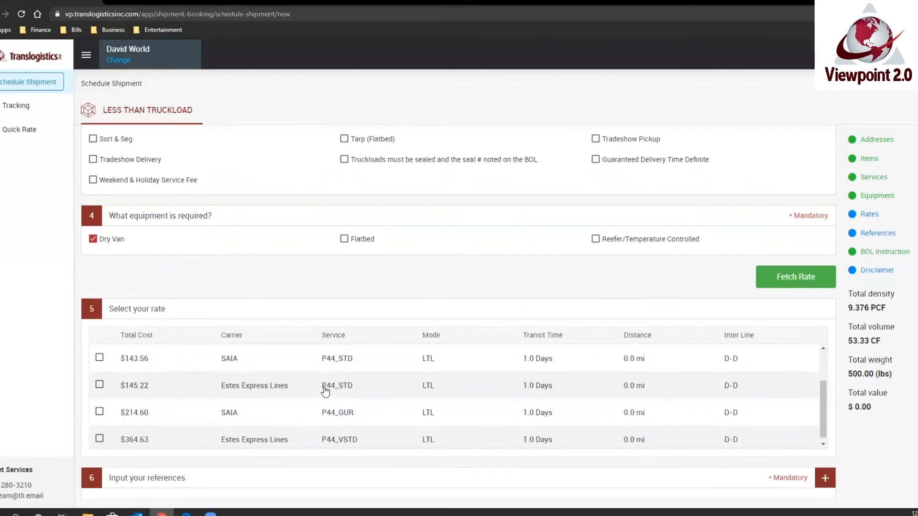
scroll(325, 391, "up", 2)
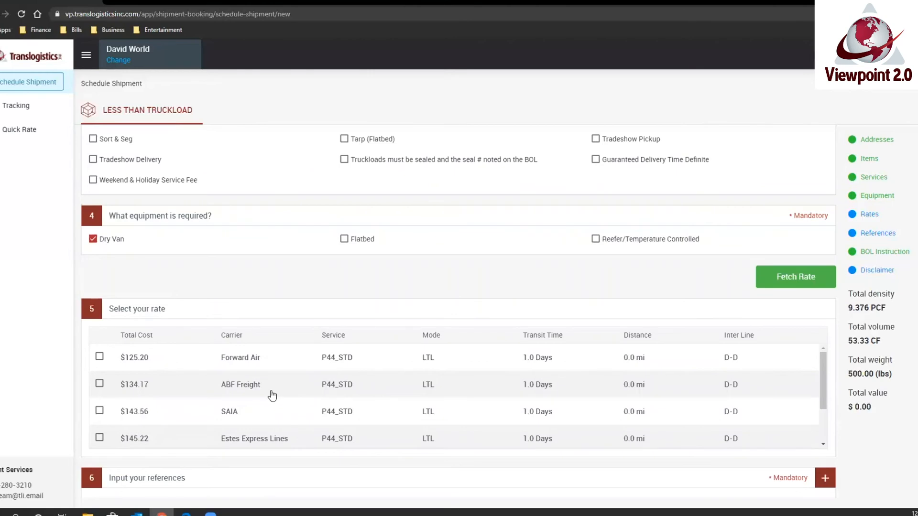
left_click(100, 356)
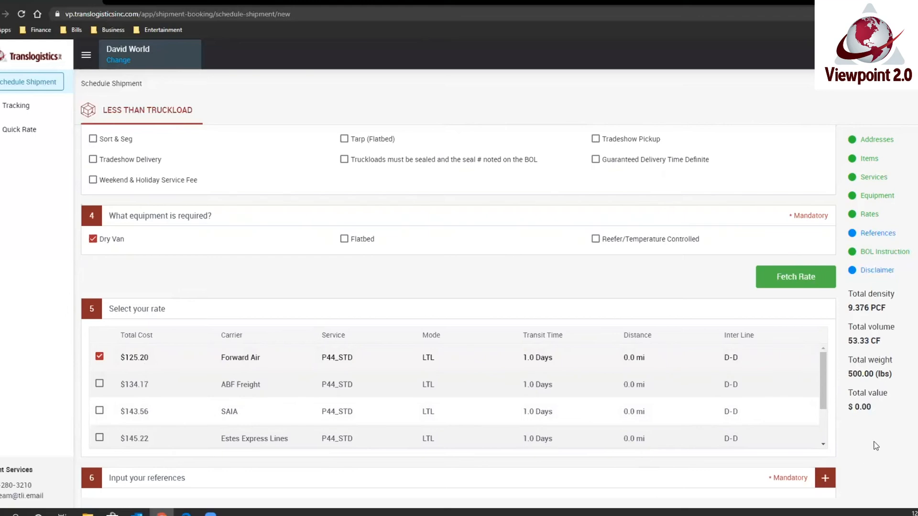
Set the move type in the shipment references to Outbound.
scroll(458, 310, "down", 4)
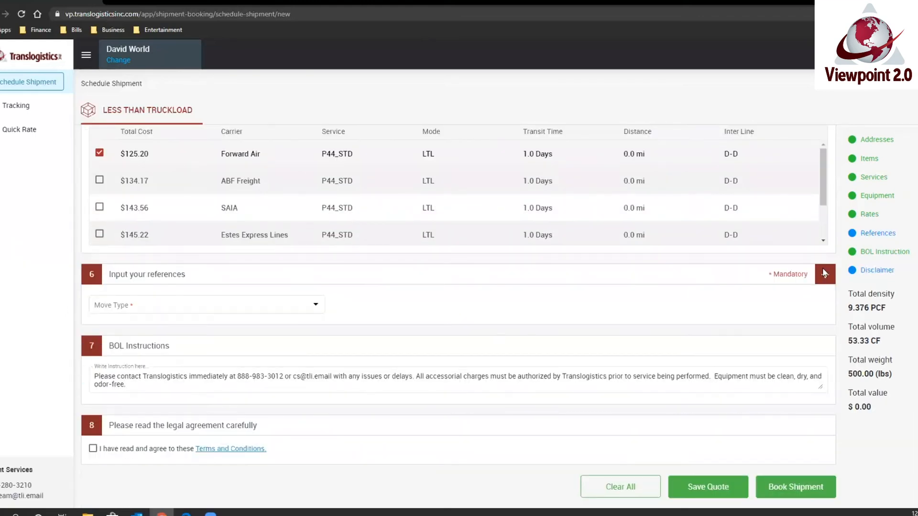
left_click(272, 309)
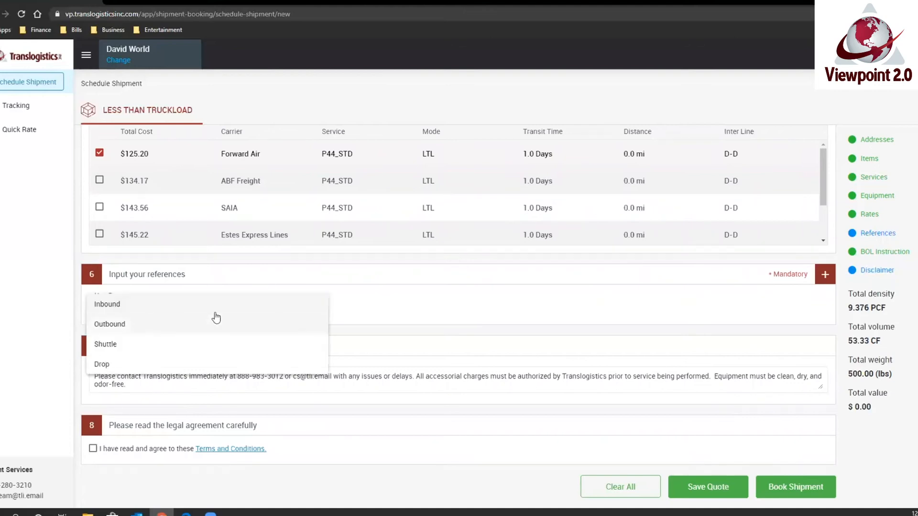
left_click(184, 325)
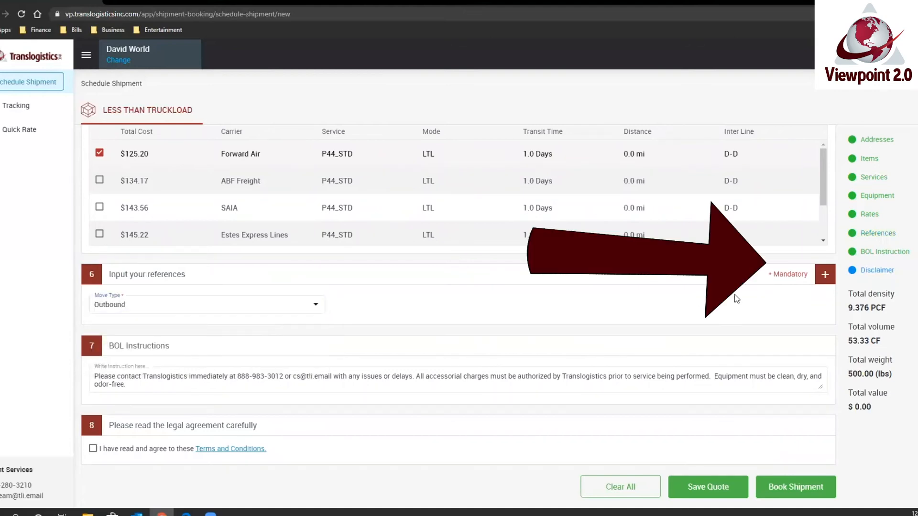
Add a reference of type PO Number and enter the purchase order number.
left_click(825, 275)
left_click(201, 333)
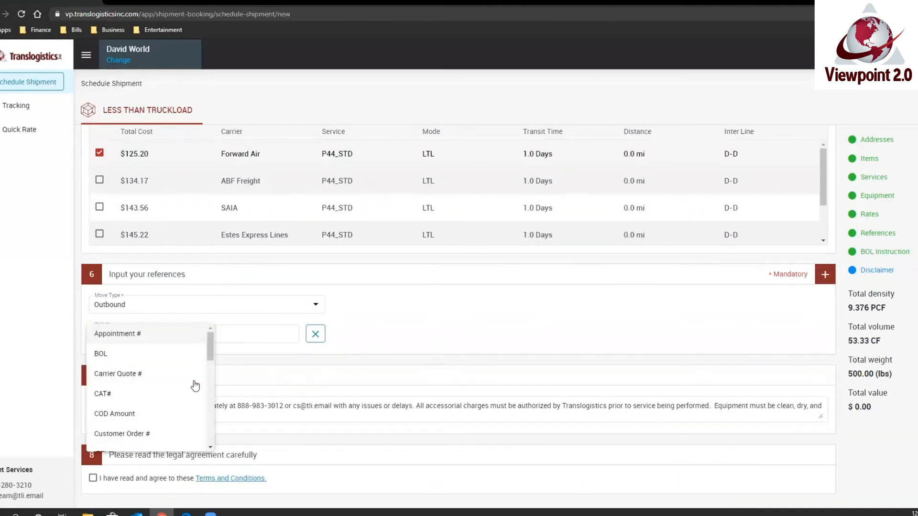
scroll(165, 391, "down", 4)
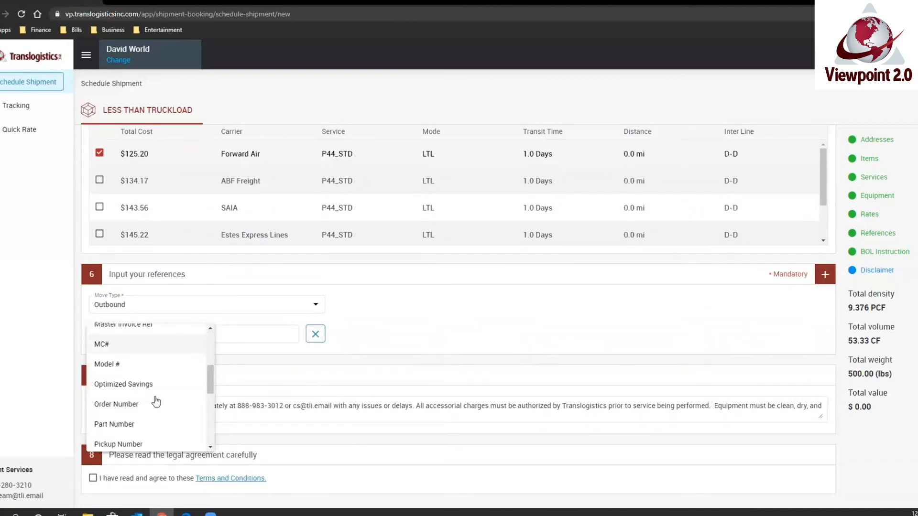
scroll(156, 402, "down", 2)
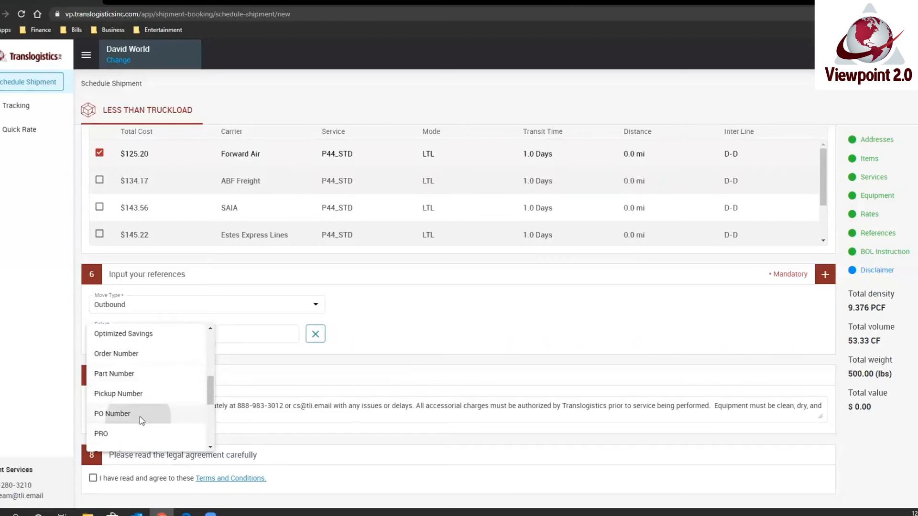
left_click(142, 419)
left_click(241, 337)
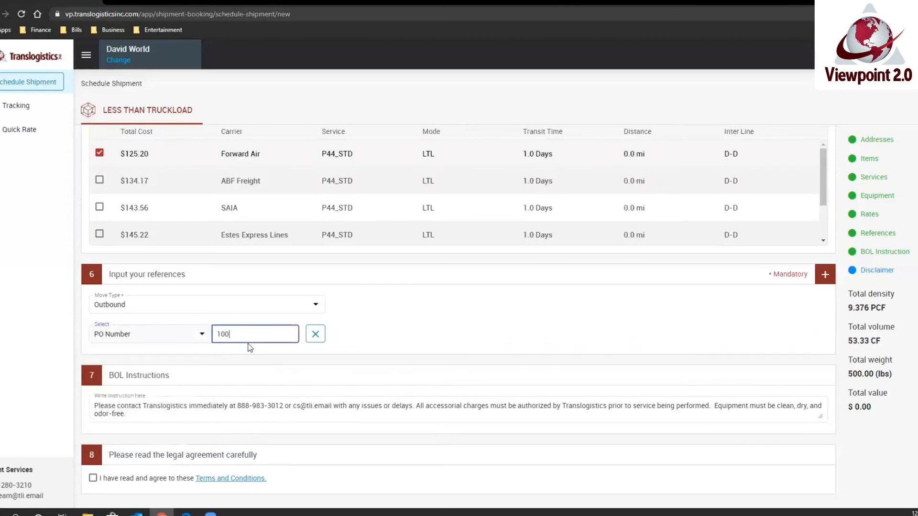
left_click(415, 359)
scroll(389, 341, "down", 1)
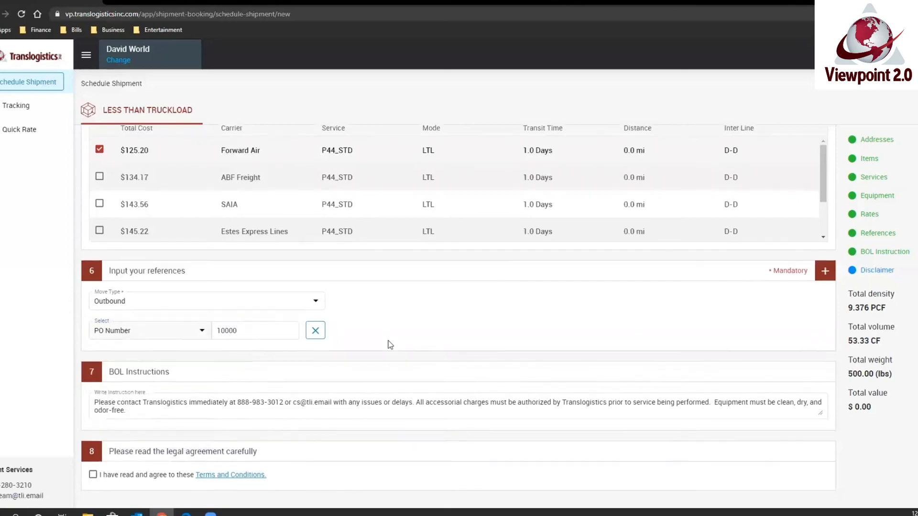
left_click(270, 376)
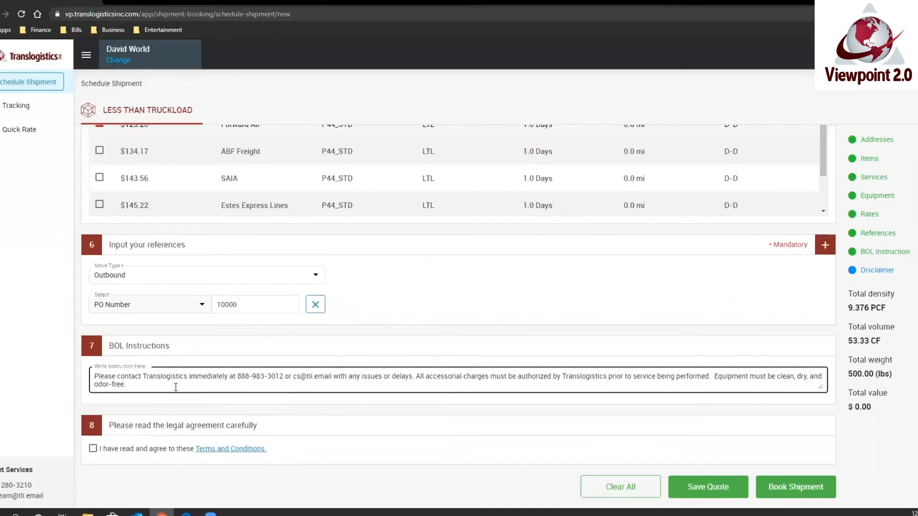
left_click_drag(175, 387, 94, 357)
left_click(158, 394)
left_click(165, 402)
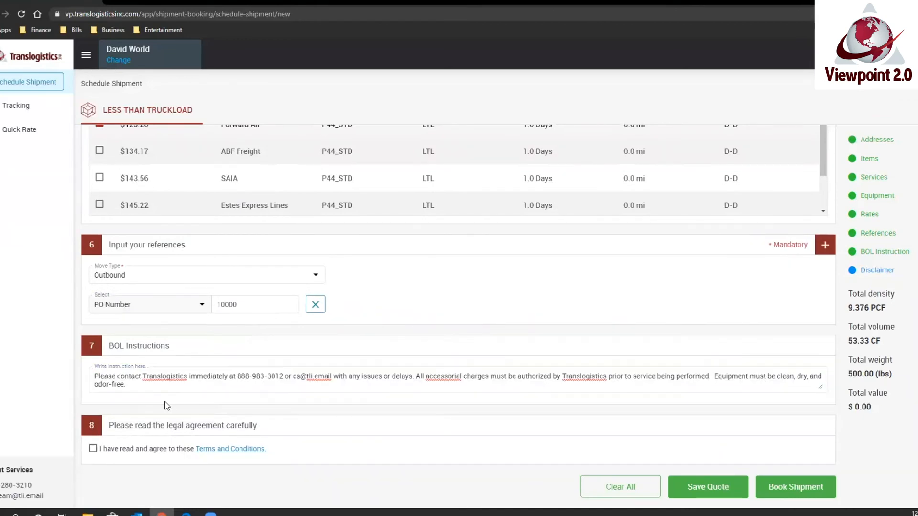
Agree to the terms and conditions to book the shipment, and look over its bill of lading.
left_click(93, 449)
left_click(787, 497)
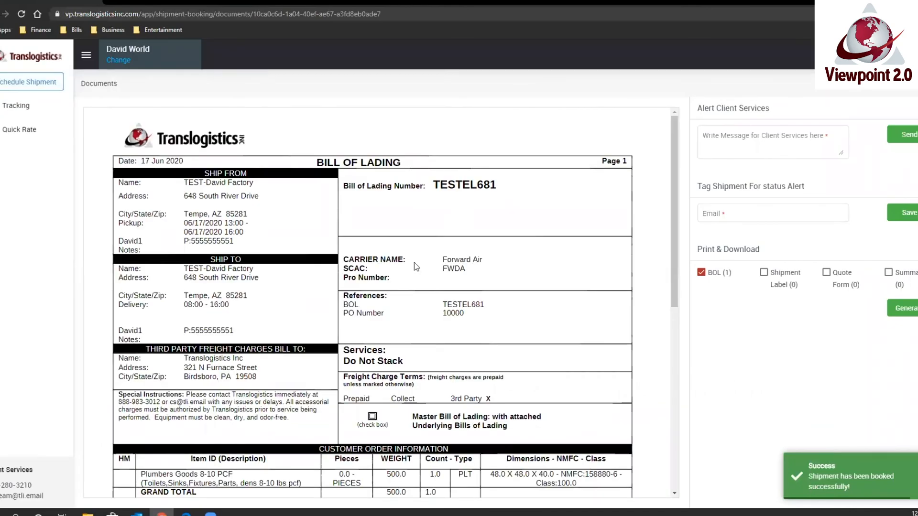
scroll(416, 265, "down", 5)
scroll(423, 276, "down", 2)
scroll(436, 285, "up", 6)
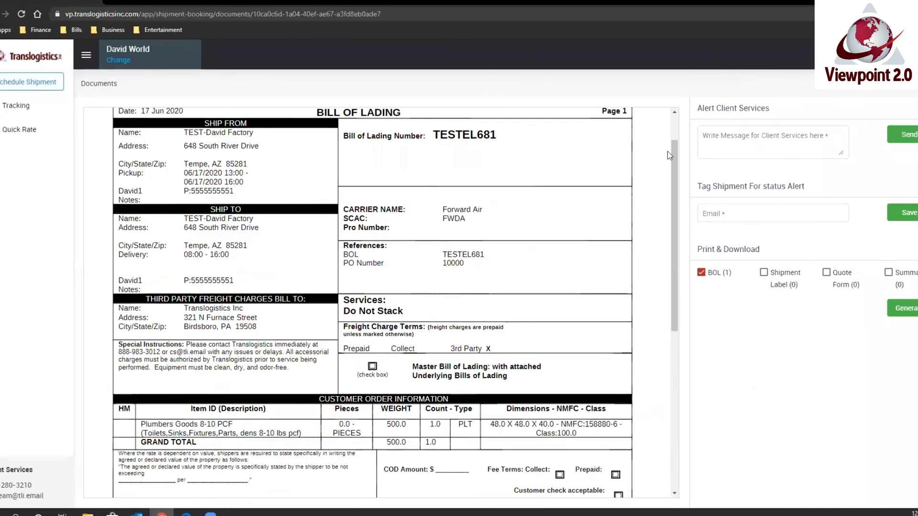
Send Client Services the message "This is hot please let me know when it deliveres".
left_click(744, 140)
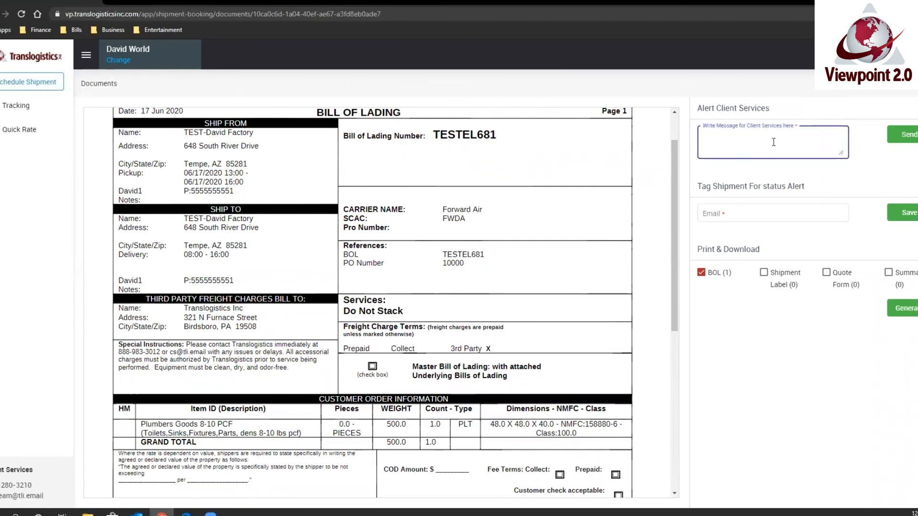
type("This is hot please let me know it when it deliveres")
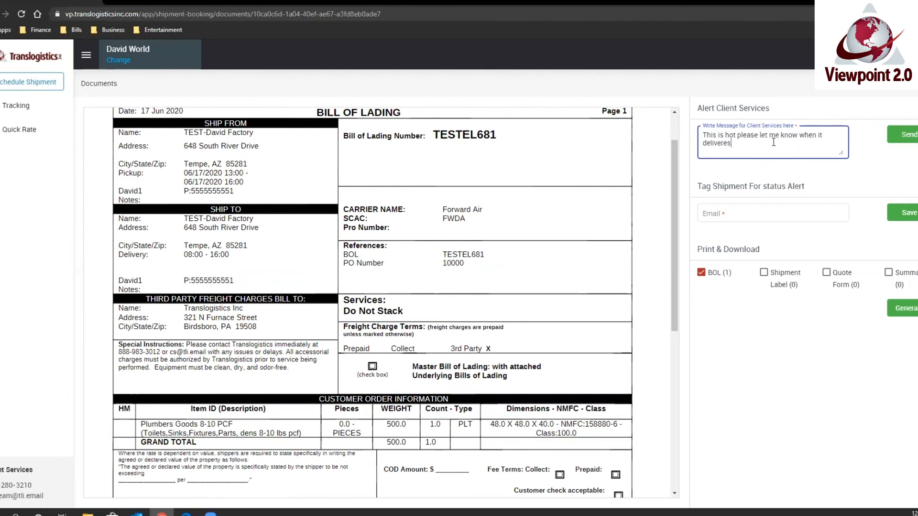
left_click(901, 136)
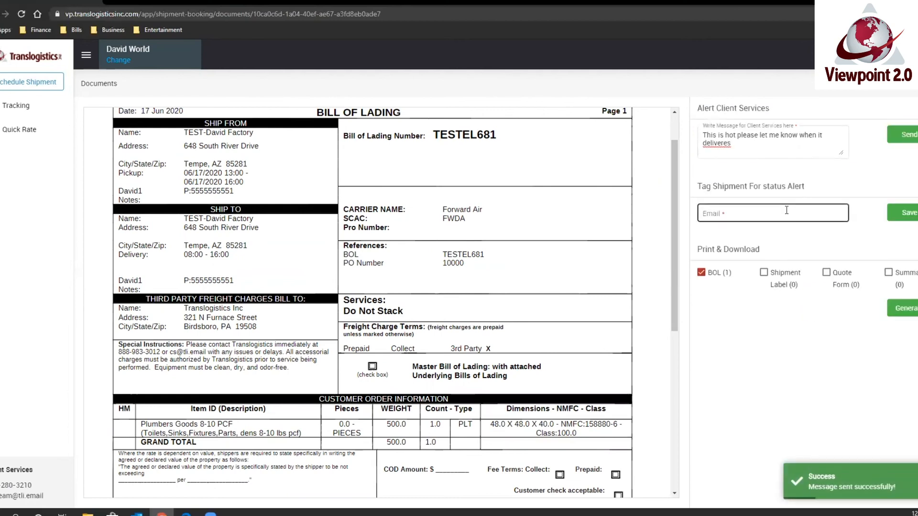
Generate the printable BOL document, and return from it to open a new less-than-truckload shipment form.
left_click(745, 212)
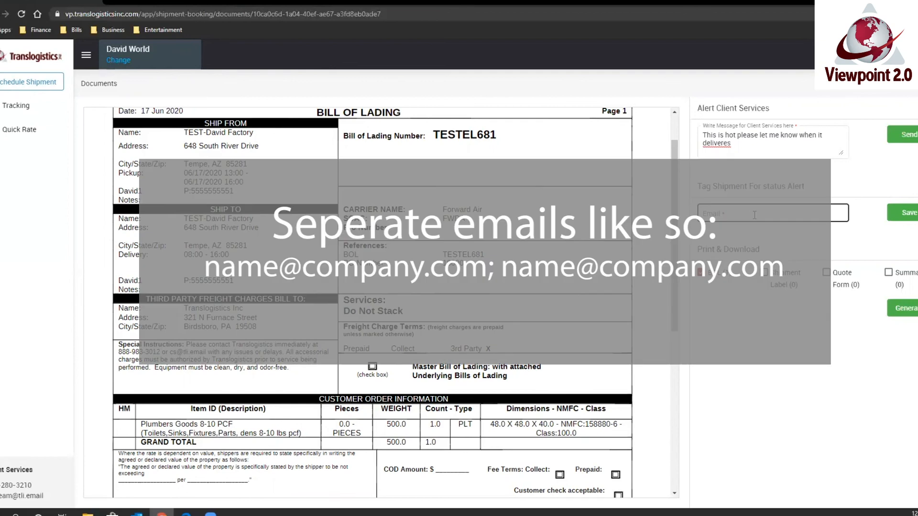
left_click(908, 310)
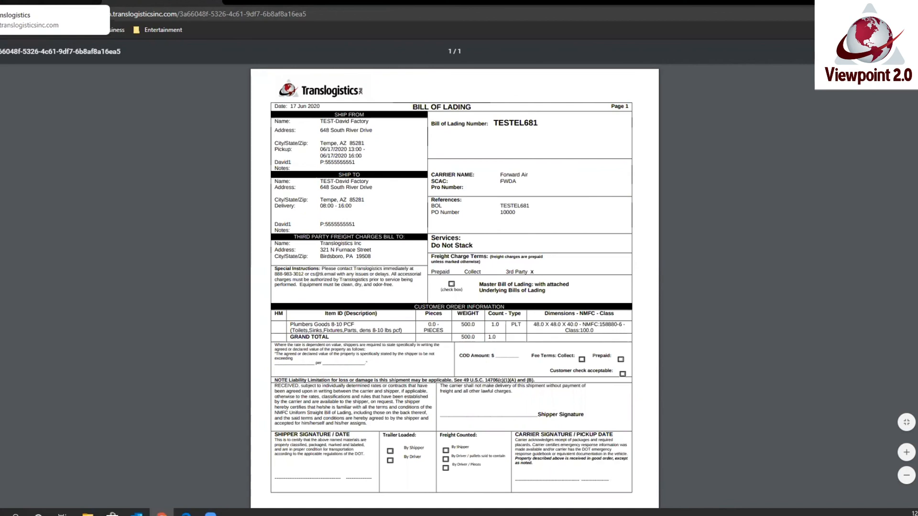
left_click(47, 2)
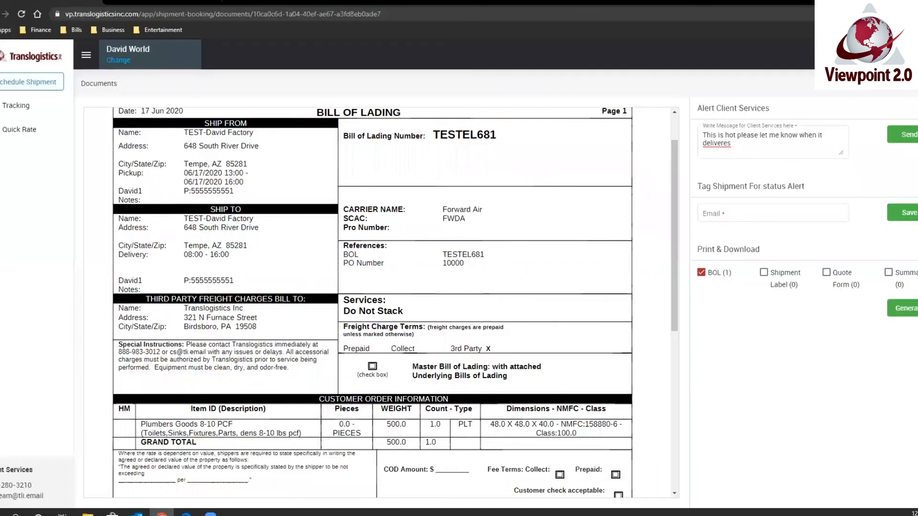
left_click(30, 85)
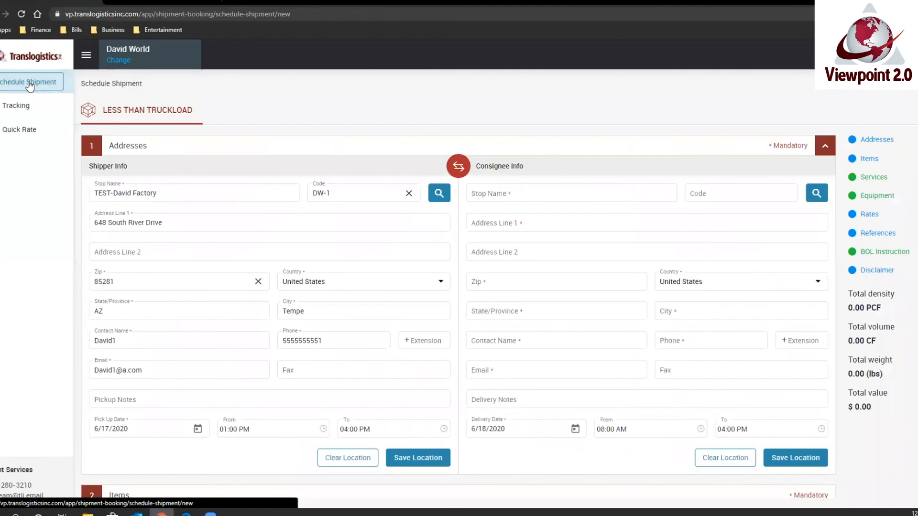